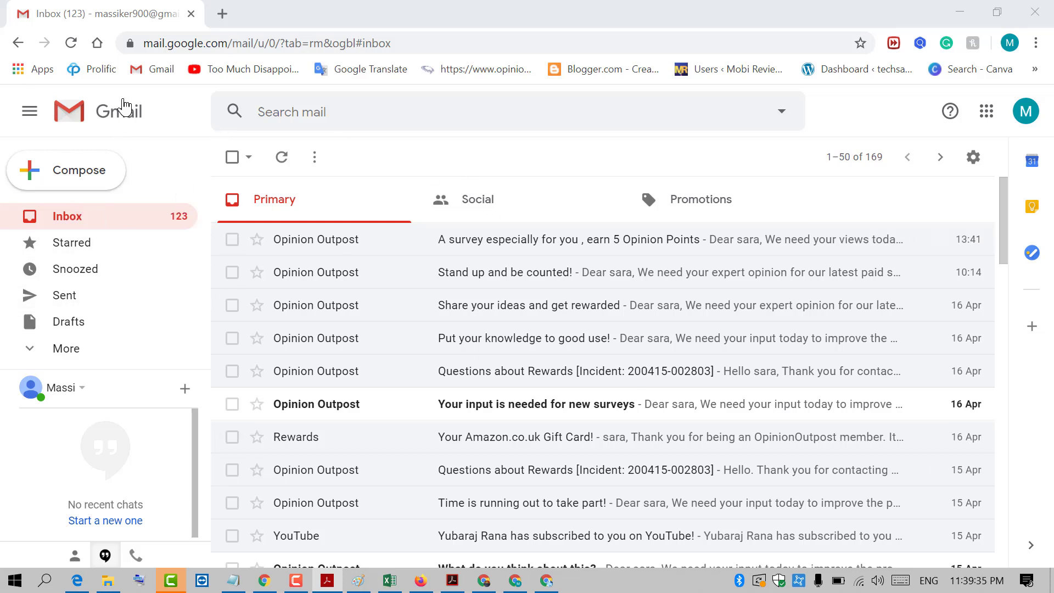
- Reopen the Gmail Inbox and raise Chrome's page zoom step by step to 200%
left_click(67, 216)
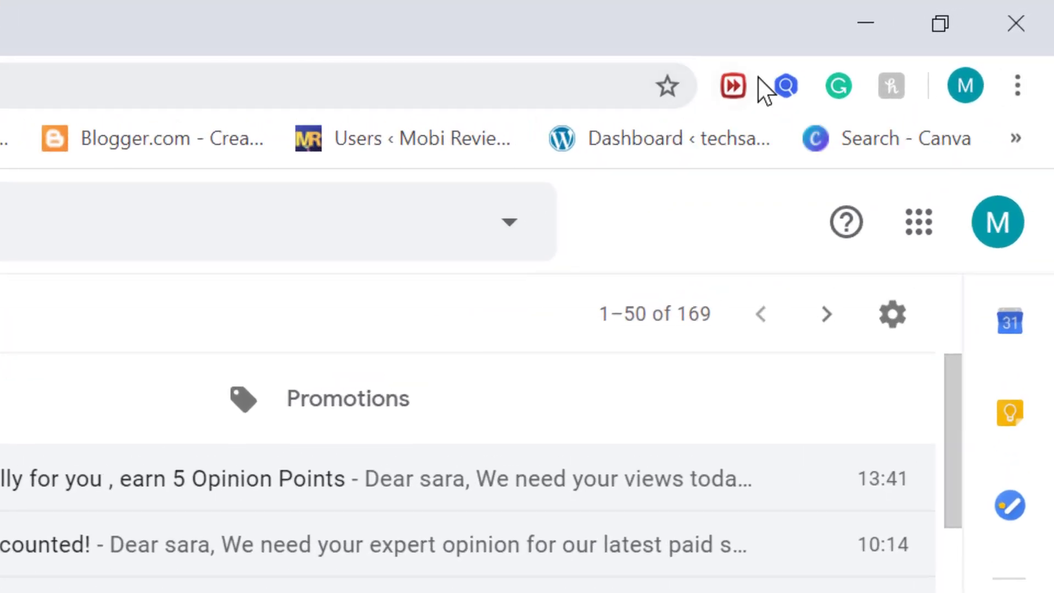
left_click(1018, 86)
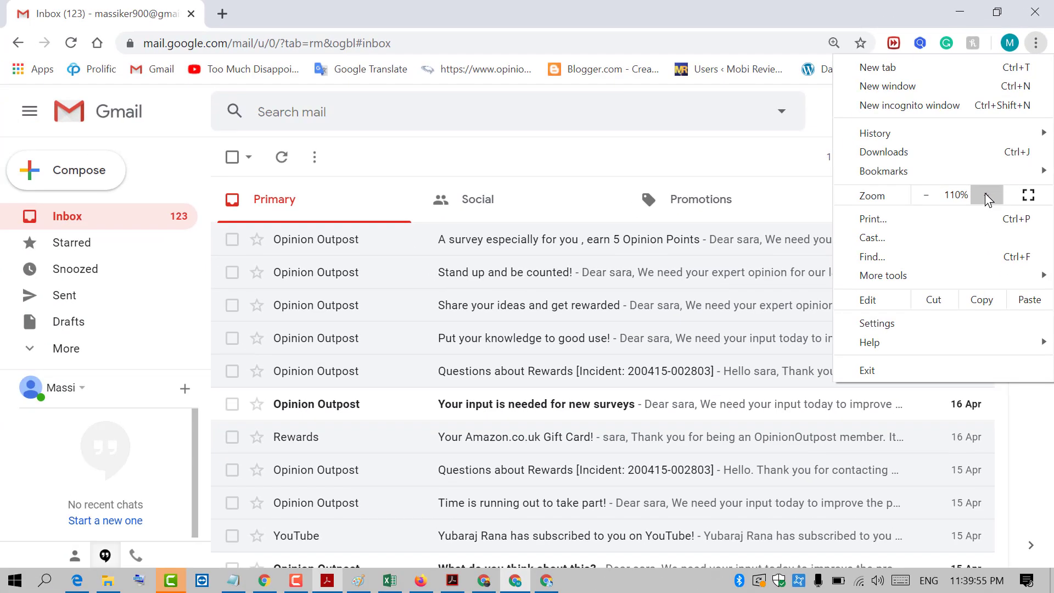
left_click(985, 193)
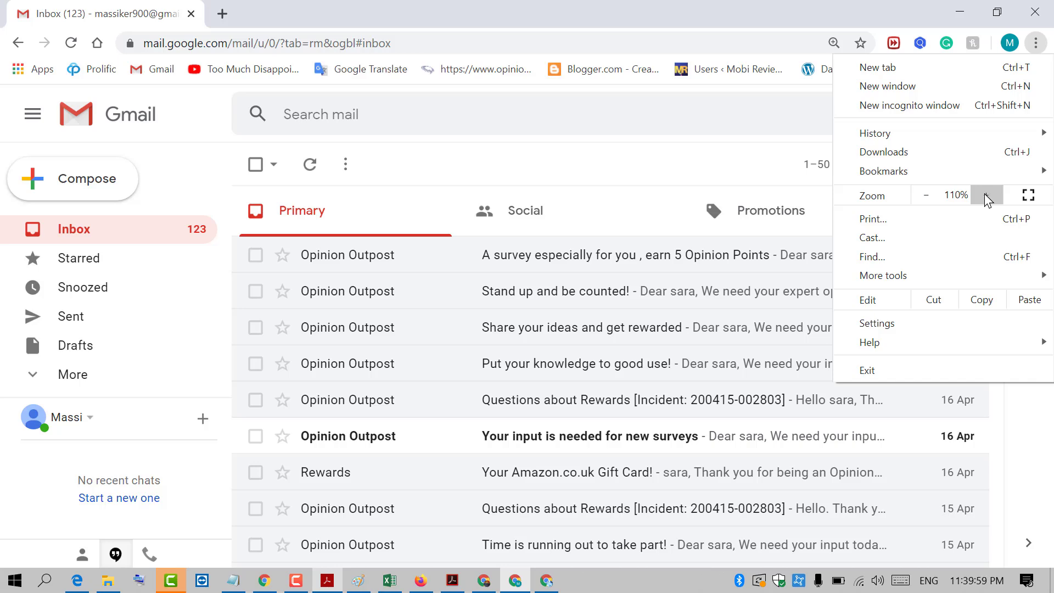
left_click(988, 196)
left_click(988, 196)
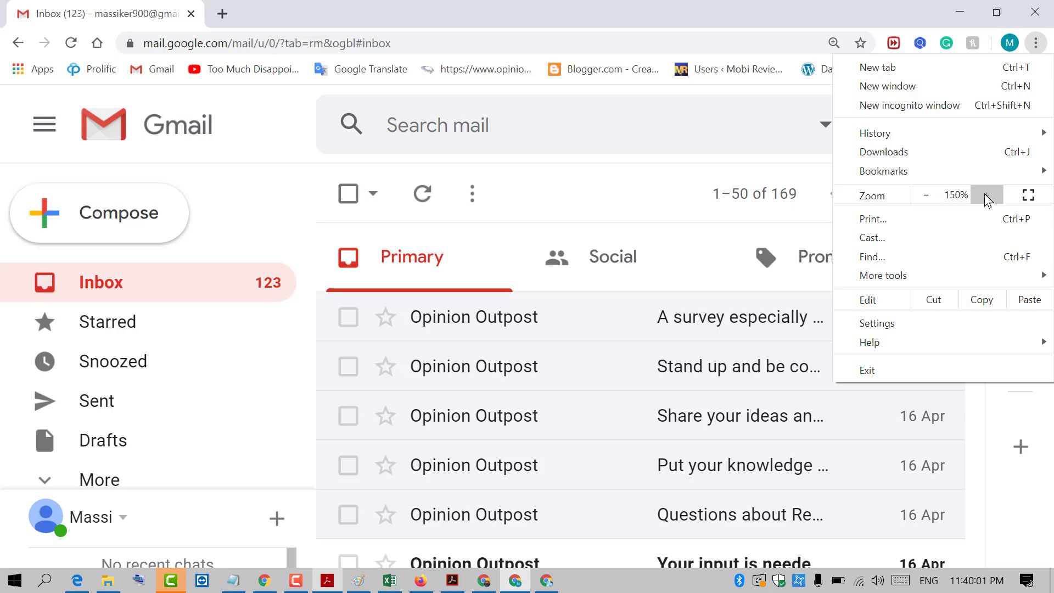
left_click(988, 197)
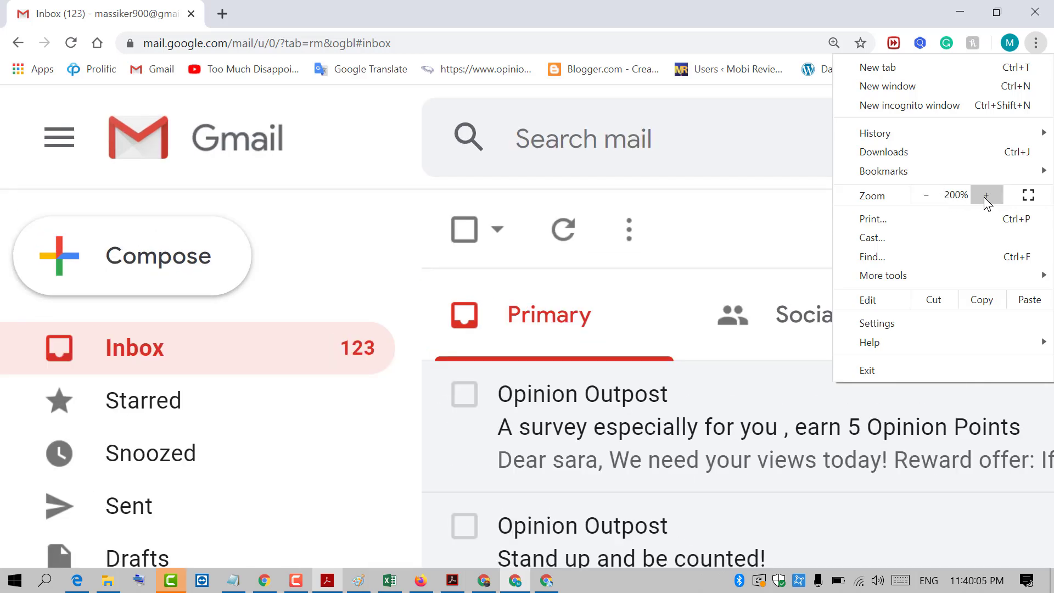
- Step Chrome's page zoom down from 200% through 100% and 67% to 50%
left_click(927, 196)
left_click(928, 195)
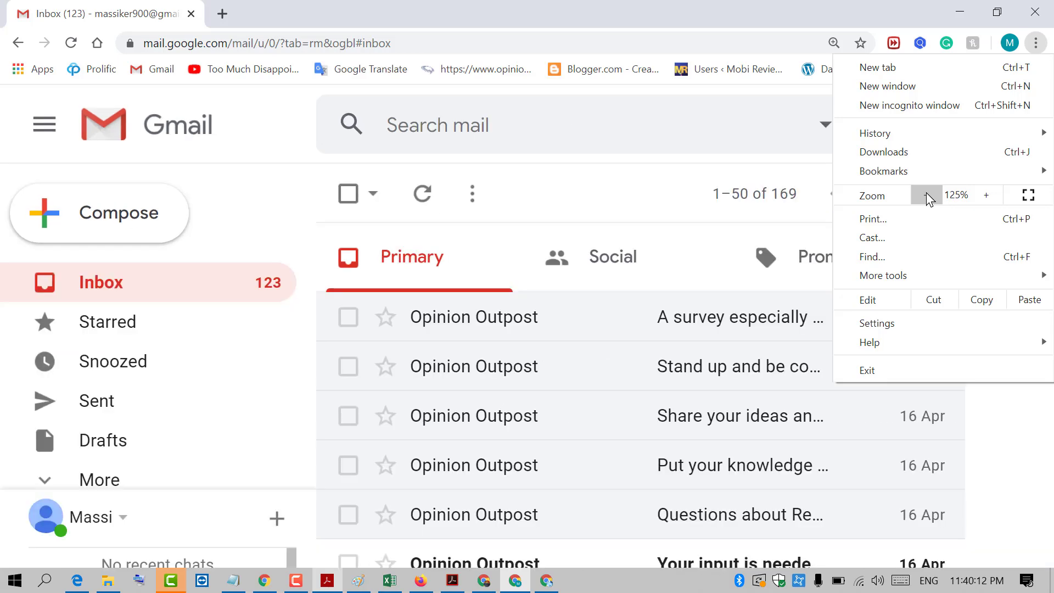
left_click(928, 195)
left_click(928, 195)
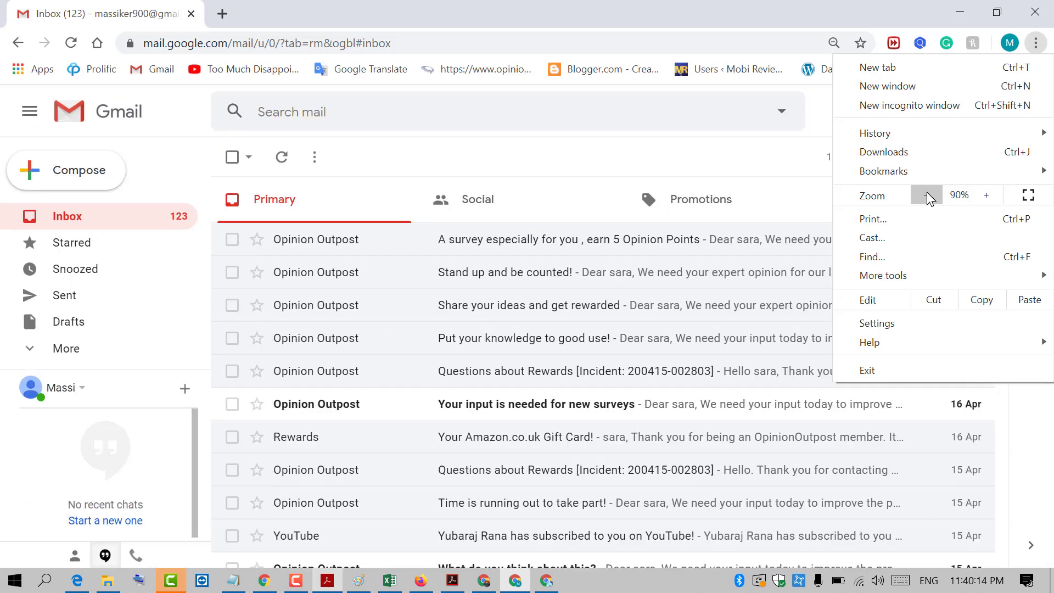
left_click(927, 196)
left_click(926, 196)
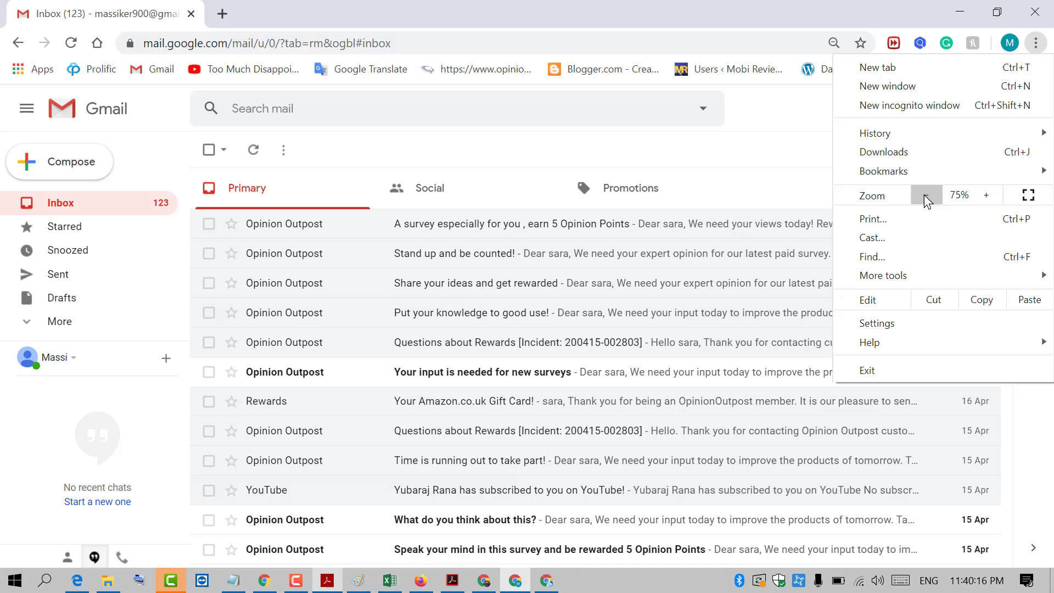
left_click(925, 194)
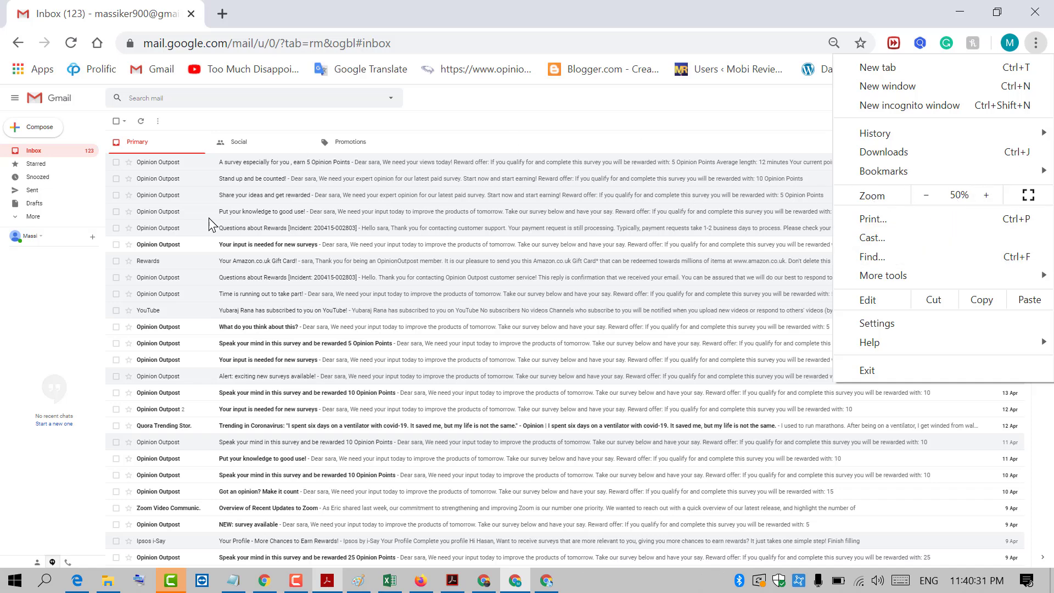
left_click(44, 331)
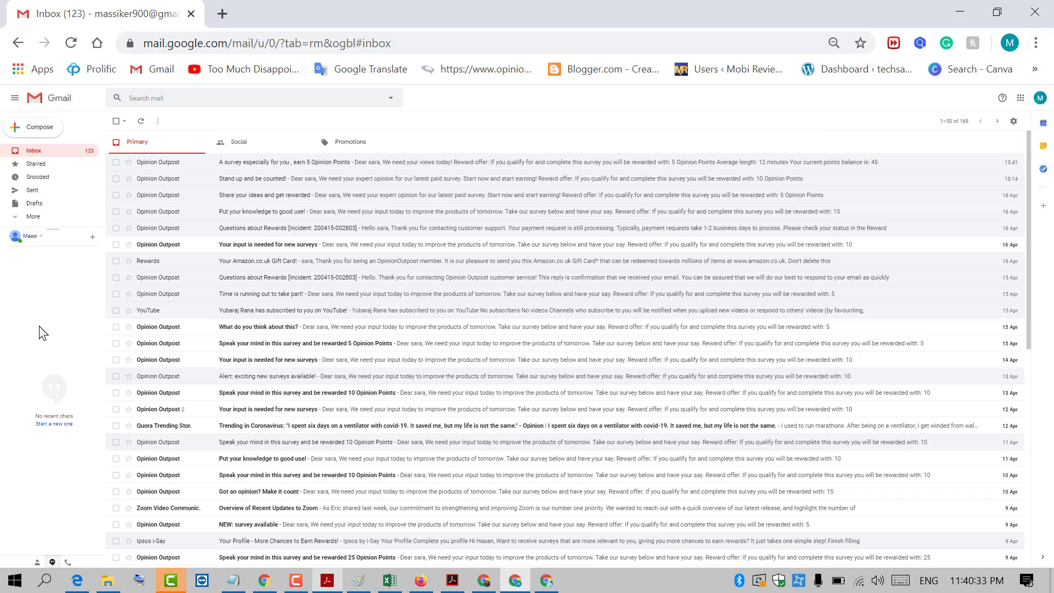